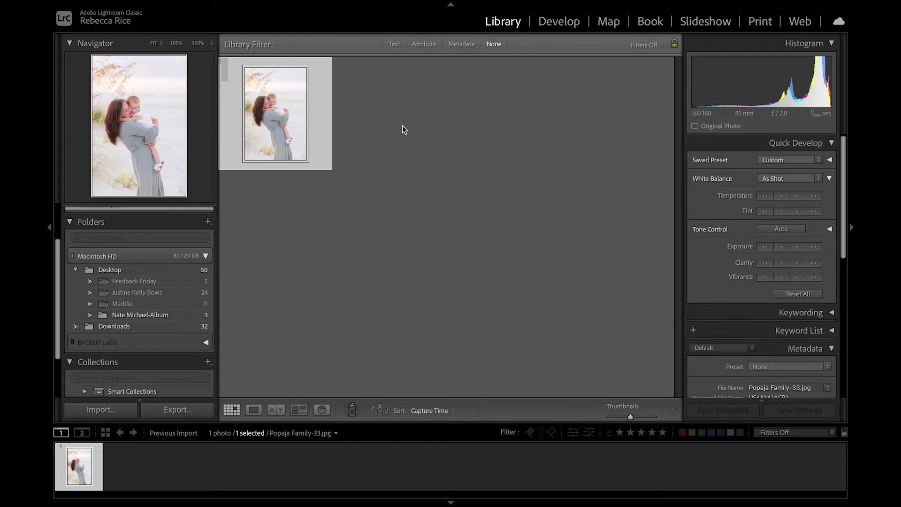
Step: Open the Export One File dialog for the selected photo from the File menu
mouse_move(318, 2)
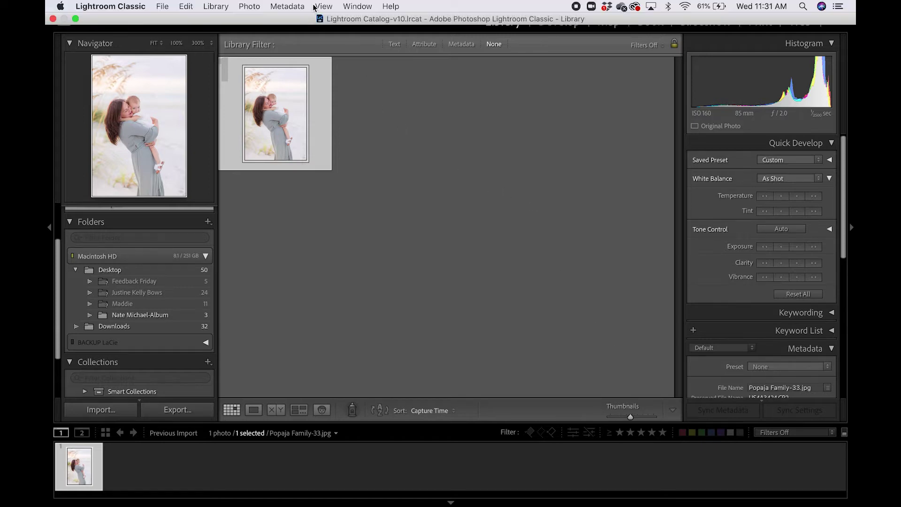
click(163, 7)
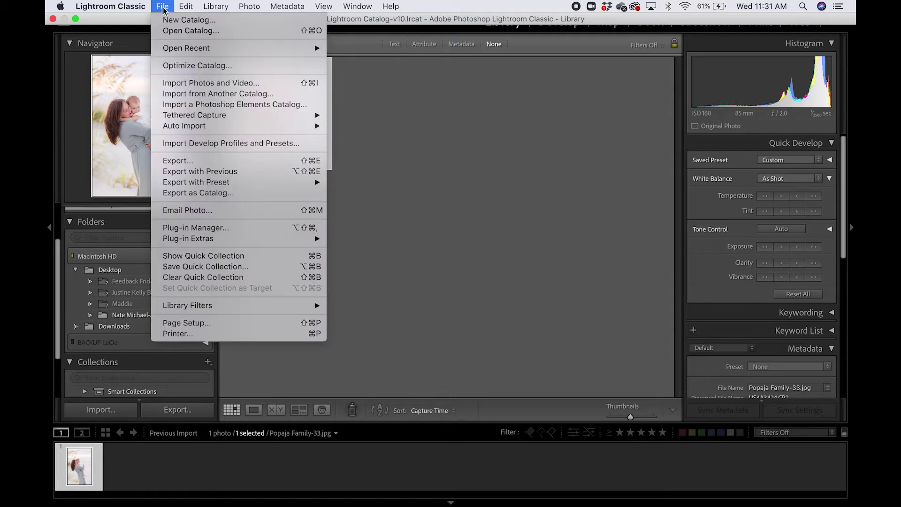
click(191, 161)
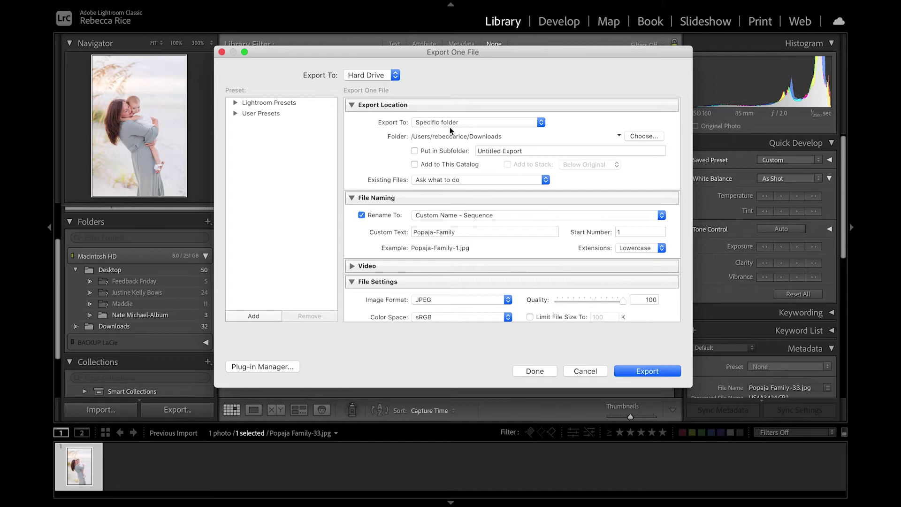
scroll(500, 170, down, 1)
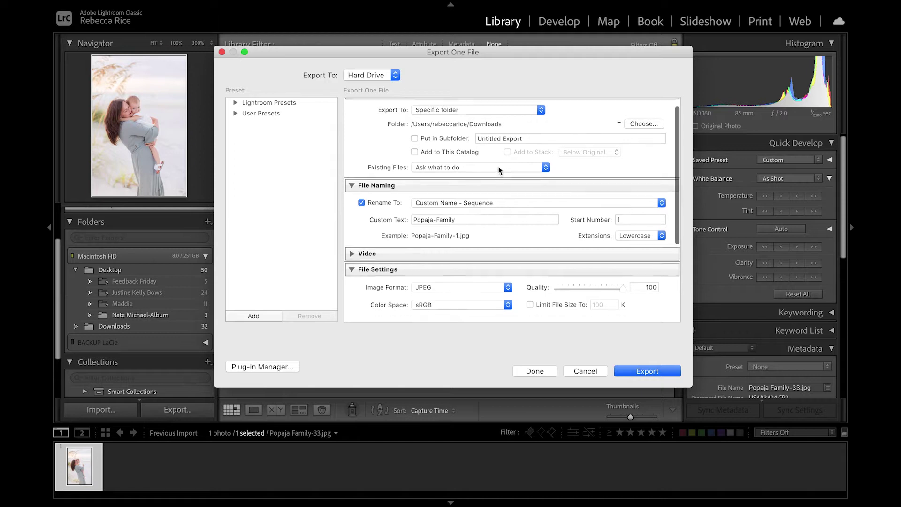
scroll(499, 170, down, 3)
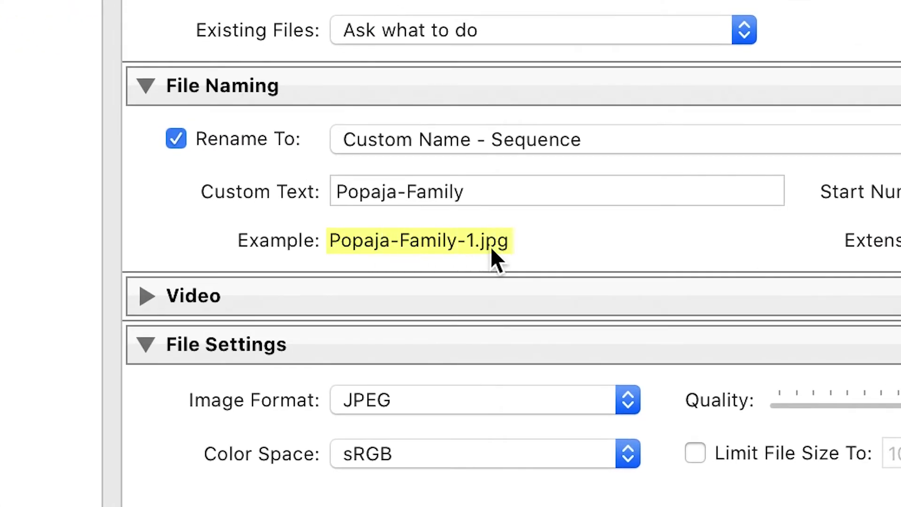
Step: Keep File Naming set to Custom Name - Sequence, e.g. Popaja-Family-1.jpg
click(488, 141)
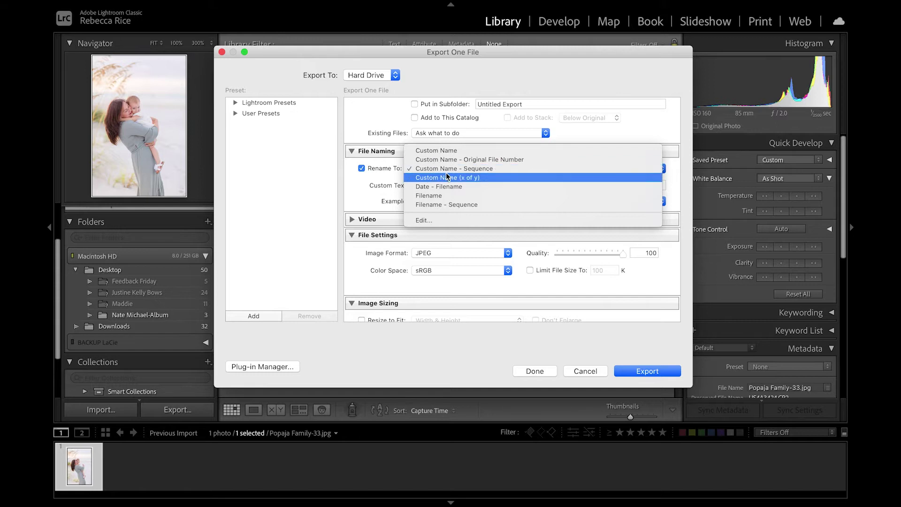
click(365, 194)
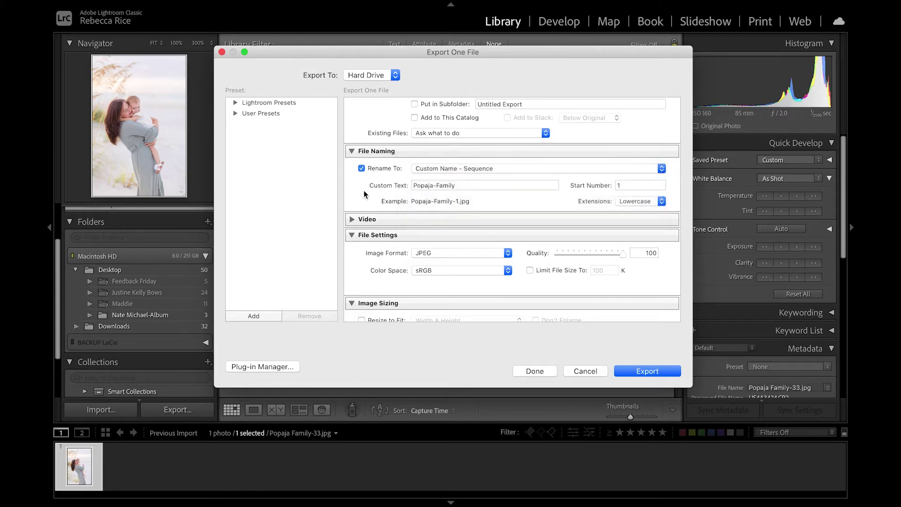
scroll(484, 210, down, 2)
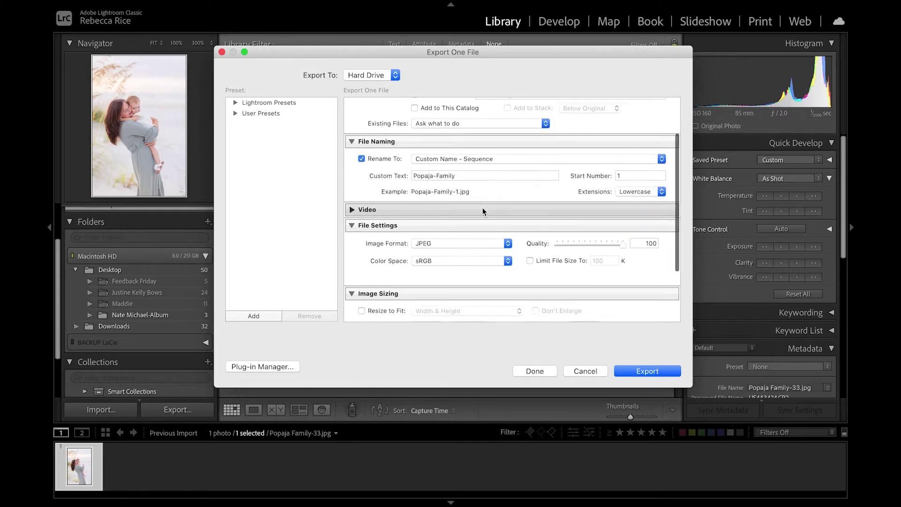
scroll(484, 210, down, 3)
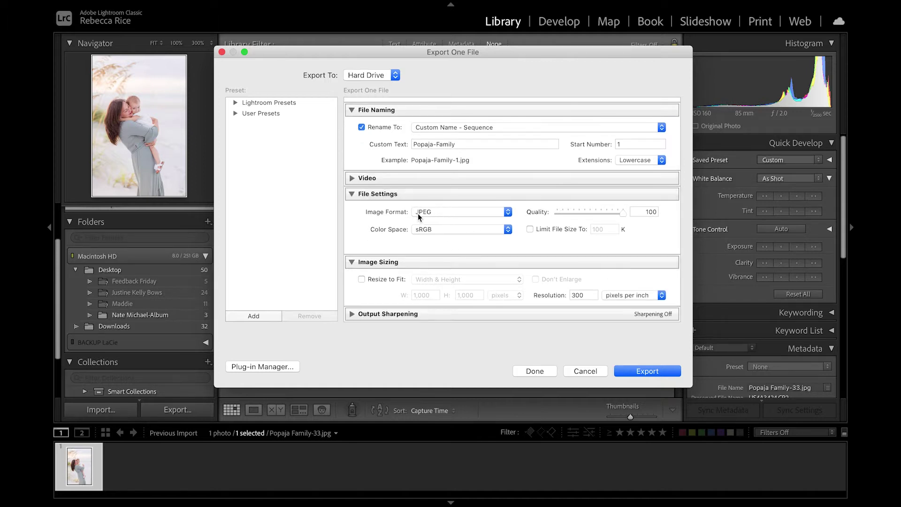
Step: Keep the export as JPEG in sRGB colour space at quality 100
click(439, 214)
click(440, 213)
click(434, 235)
click(434, 232)
mouse_move(624, 214)
mouse_down()
mouse_move(608, 214)
mouse_move(633, 217)
mouse_up()
Step: Keep the export resolution unit as pixels per inch
scroll(638, 217, down, 2)
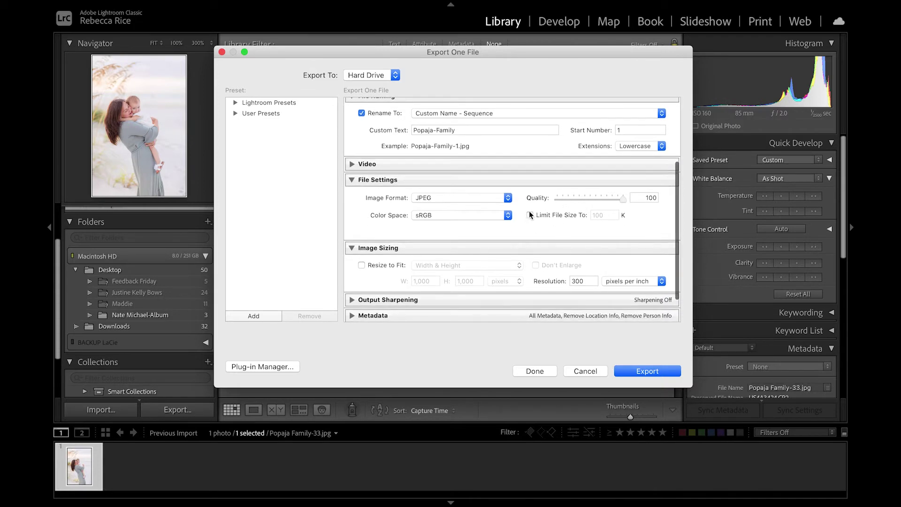
scroll(534, 227, down, 4)
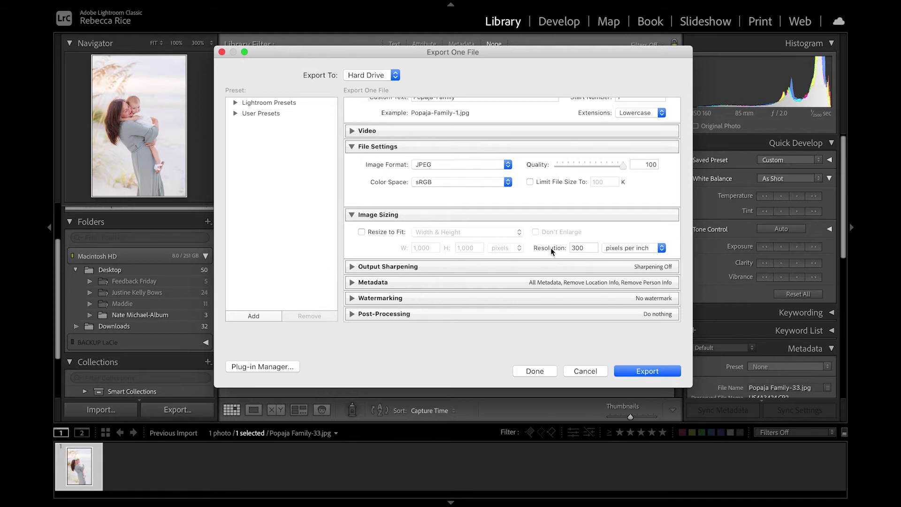
click(617, 250)
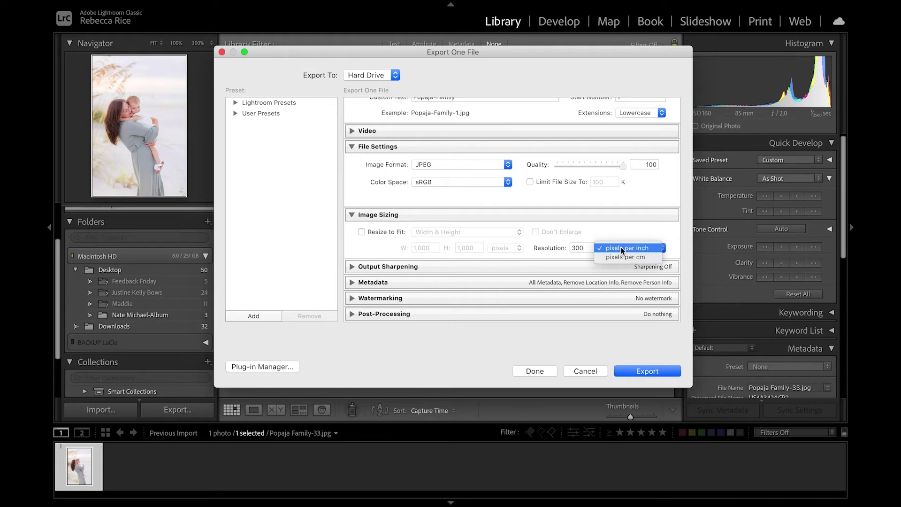
click(632, 248)
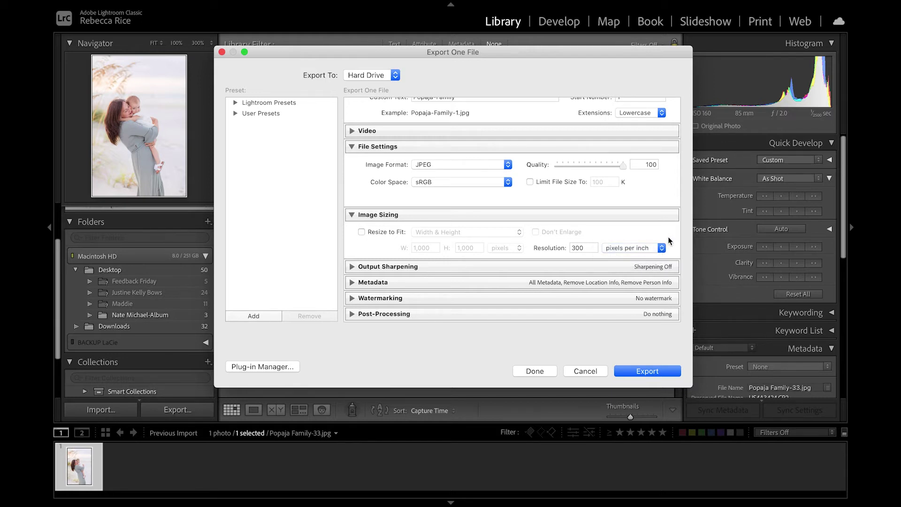
Step: Tick Resize to Fit in Image Sizing
scroll(669, 241, up, 4)
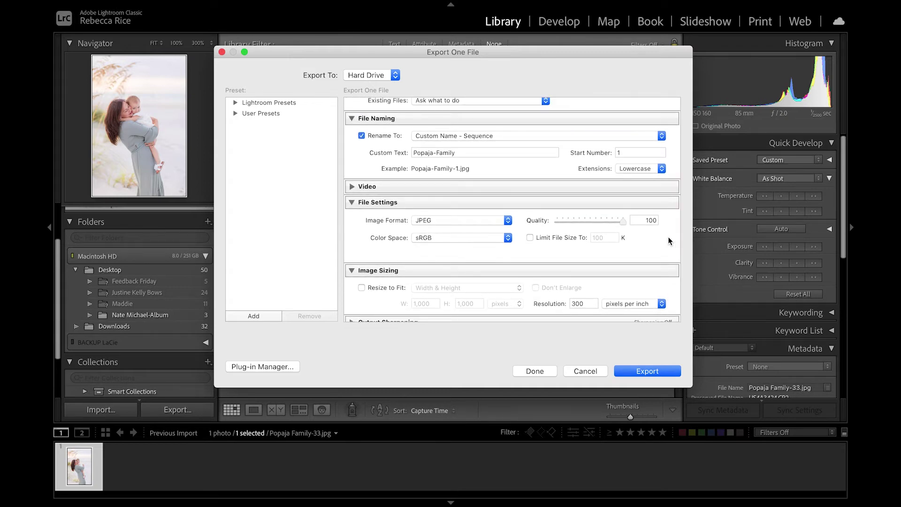
scroll(669, 241, up, 5)
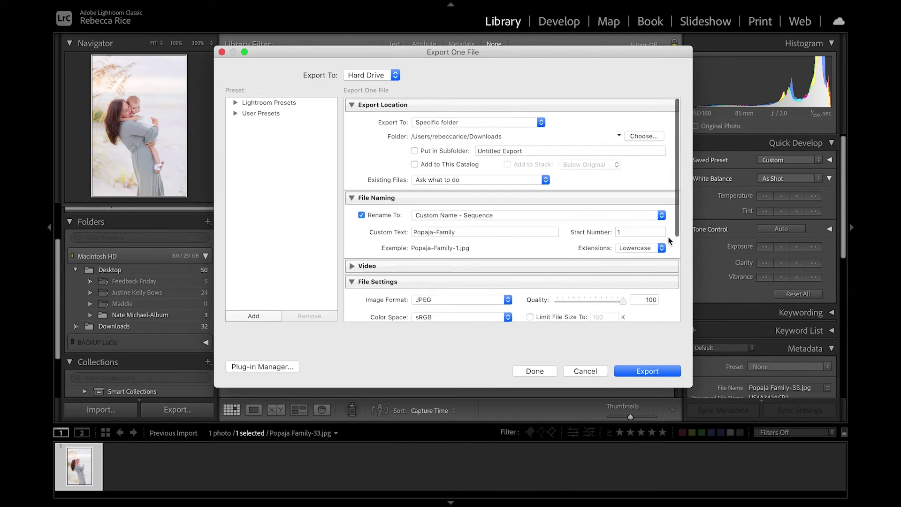
scroll(625, 256, down, 2)
scroll(625, 257, down, 3)
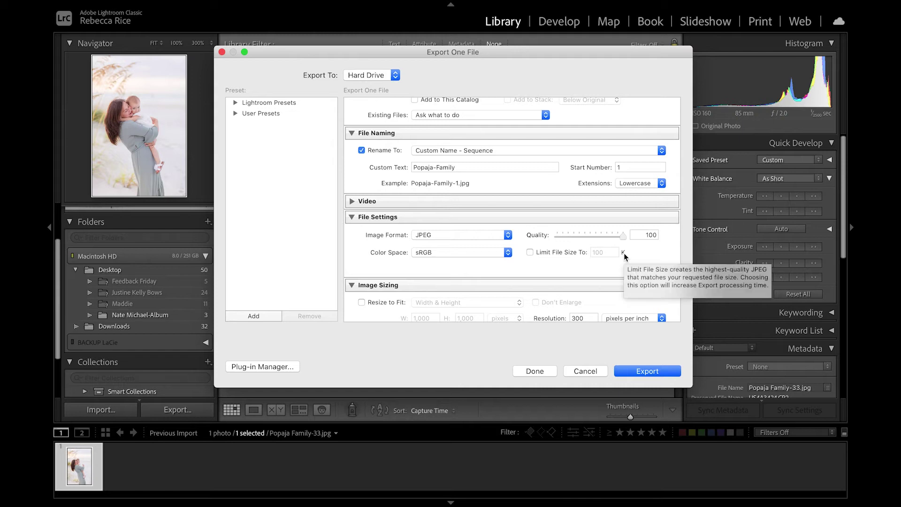
scroll(625, 256, down, 1)
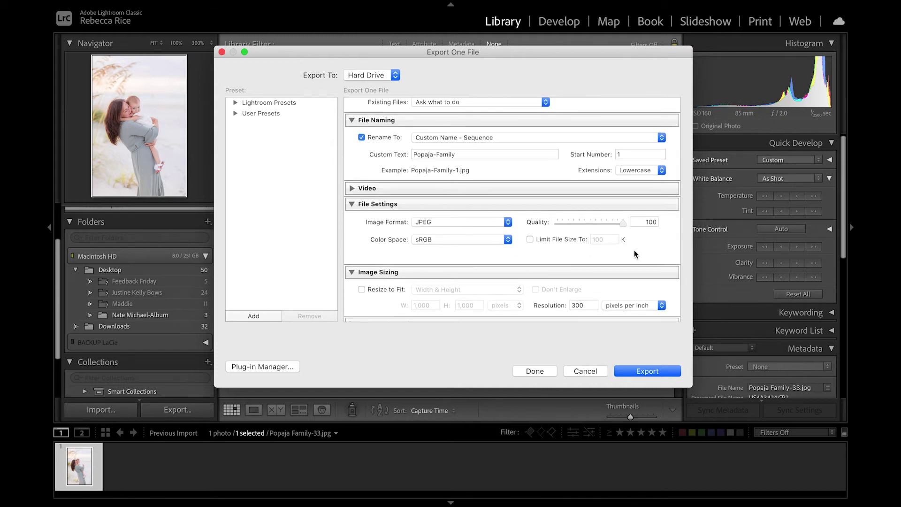
scroll(634, 252, down, 2)
scroll(392, 276, down, 2)
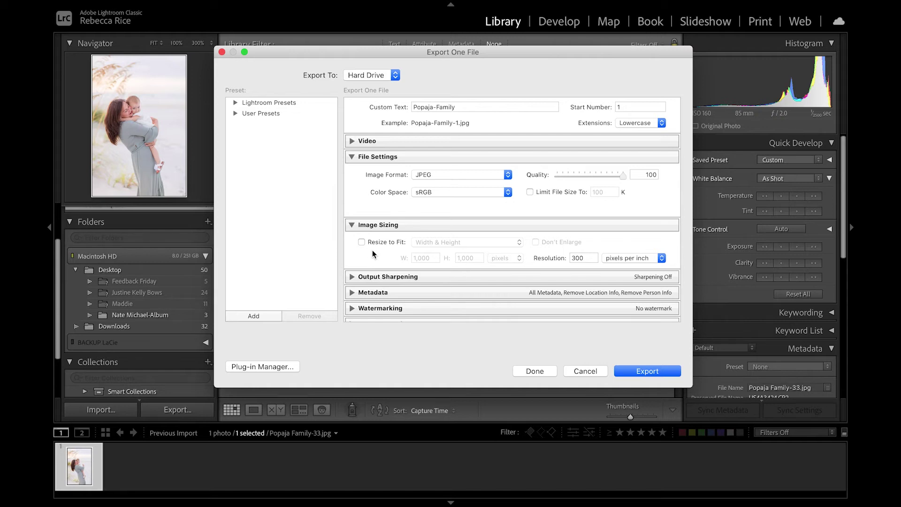
click(361, 242)
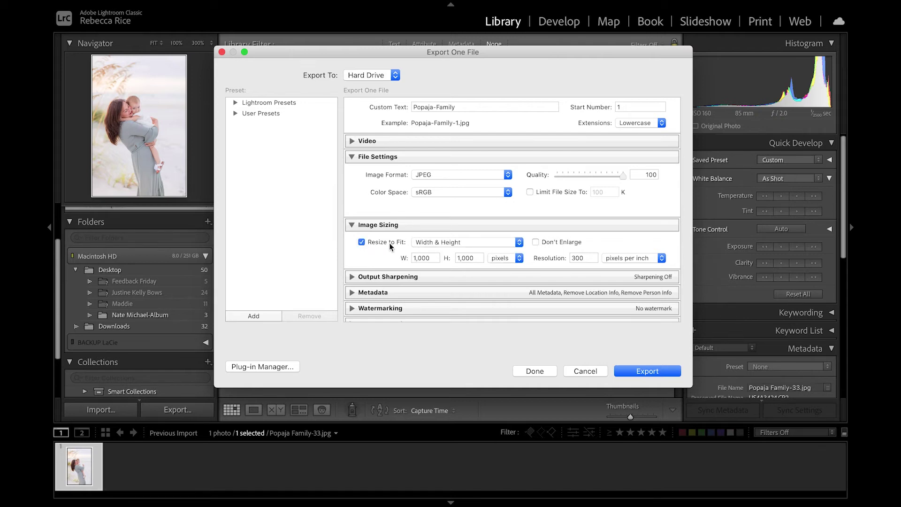
Step: Set Resize to Fit to Long Edge at 1080 pixels
click(505, 243)
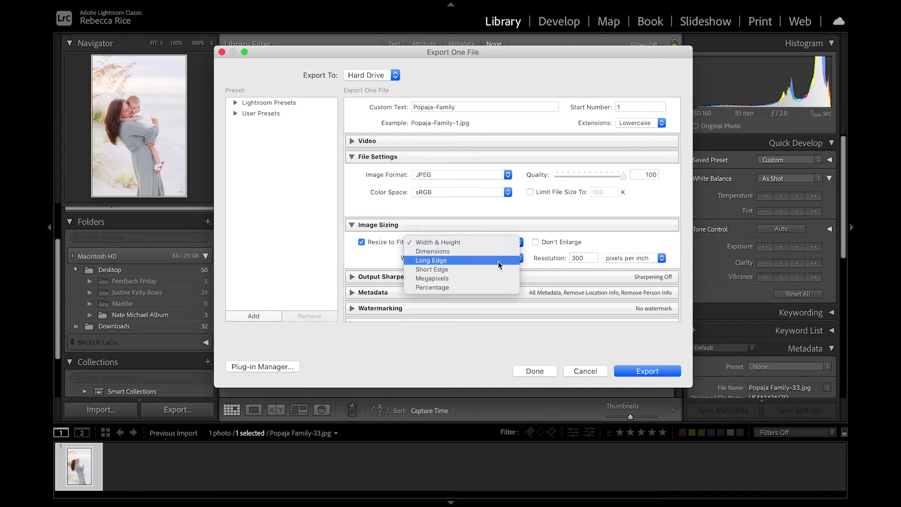
click(498, 265)
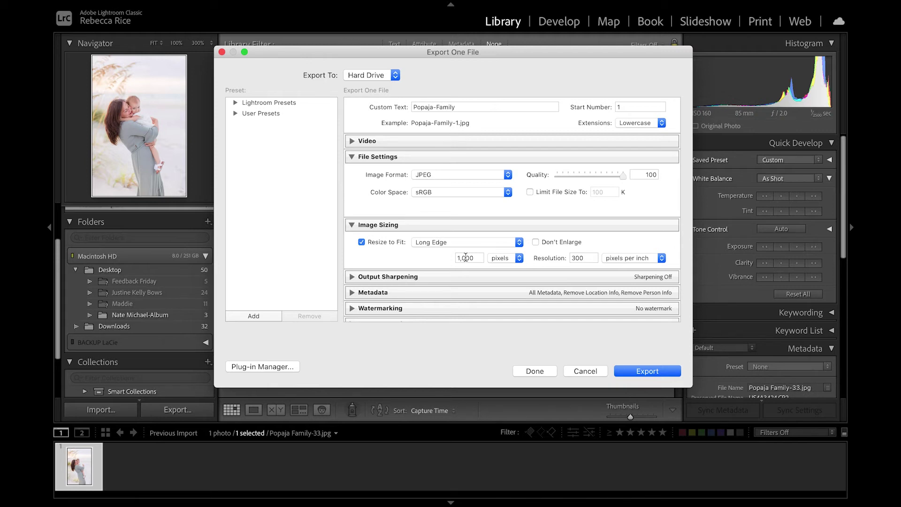
double_click(458, 257)
text(1080)
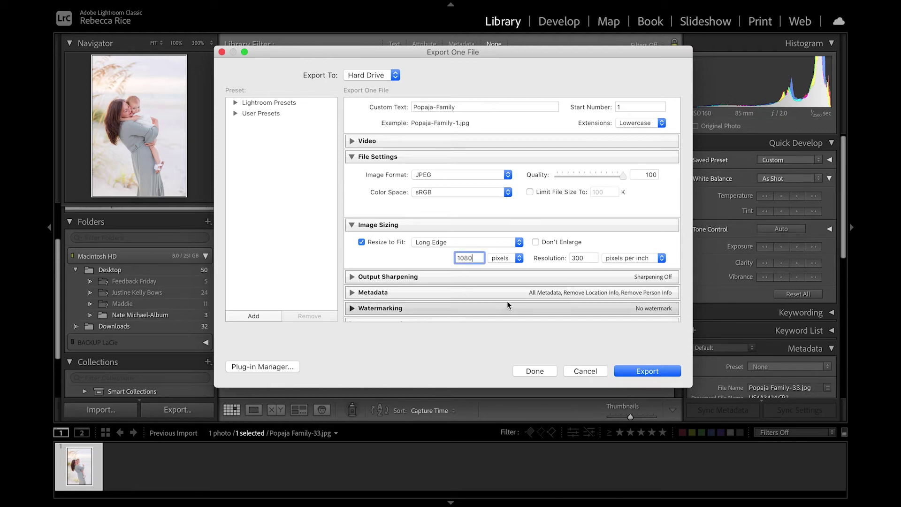
click(522, 261)
click(510, 260)
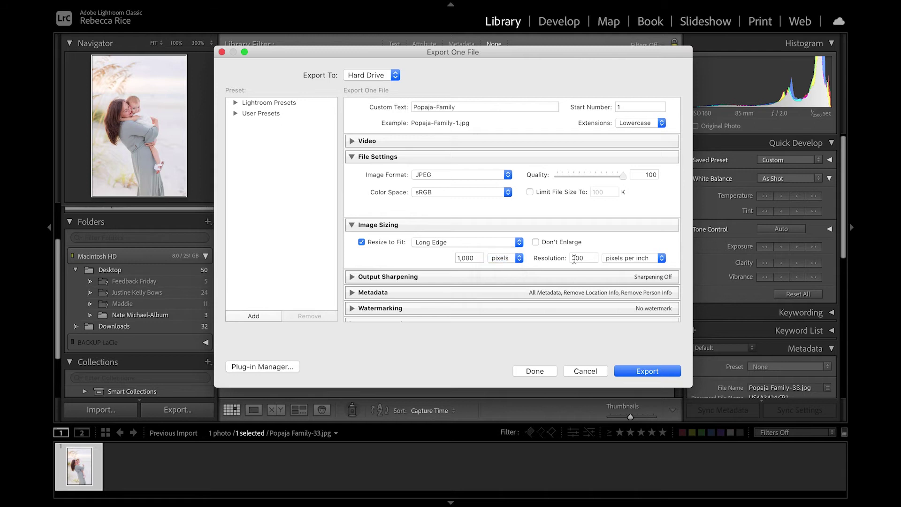
Step: Change Resize to Fit from Long Edge to Short Edge
click(436, 243)
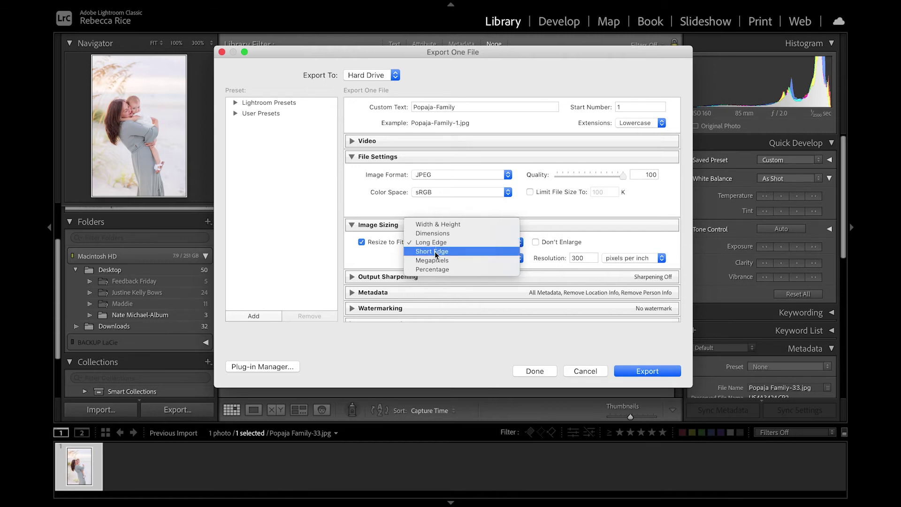
click(434, 251)
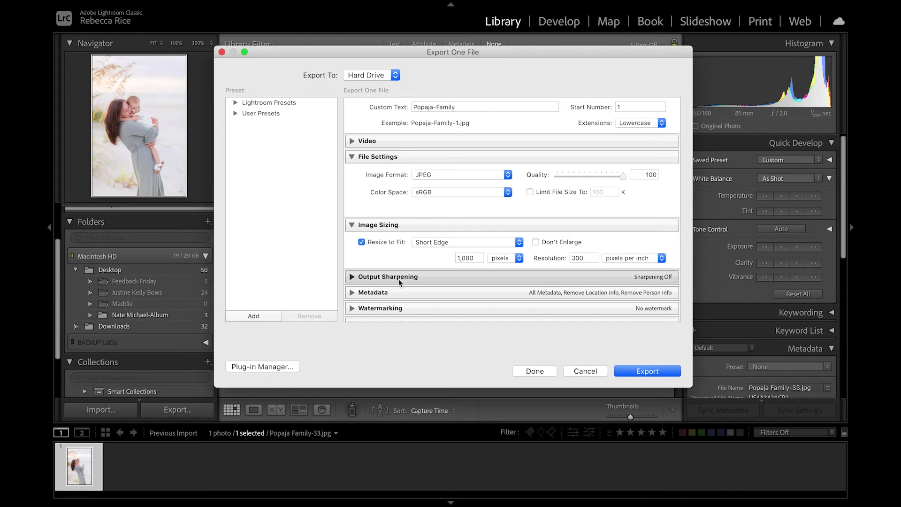
scroll(409, 252, up, 3)
scroll(410, 252, down, 3)
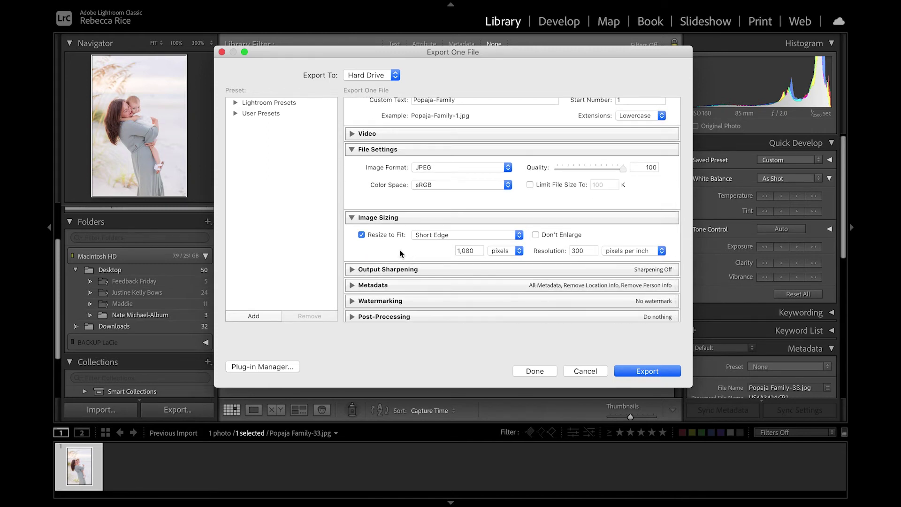
scroll(400, 253, up, 2)
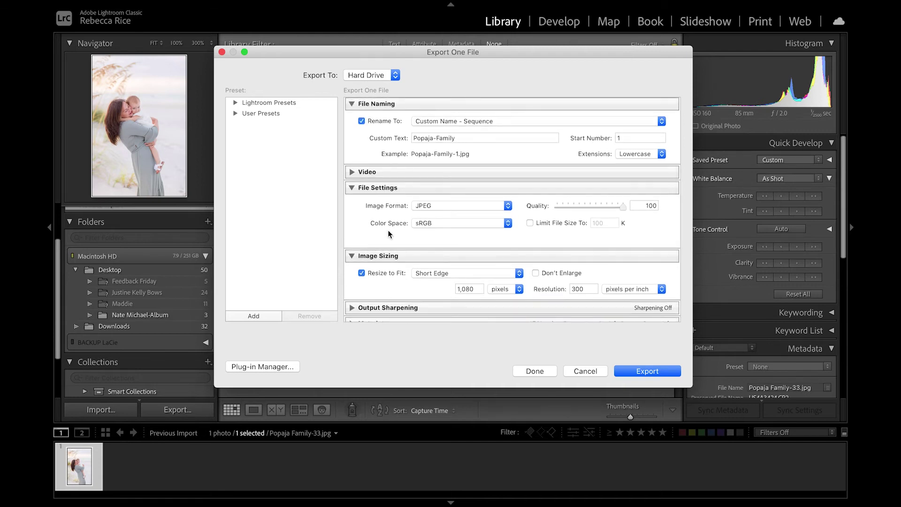
scroll(388, 233, up, 1)
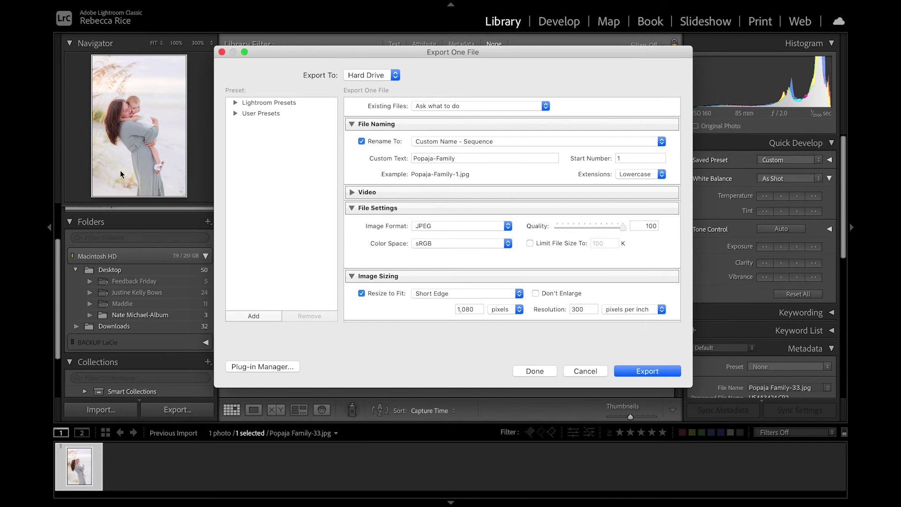
scroll(453, 295, down, 2)
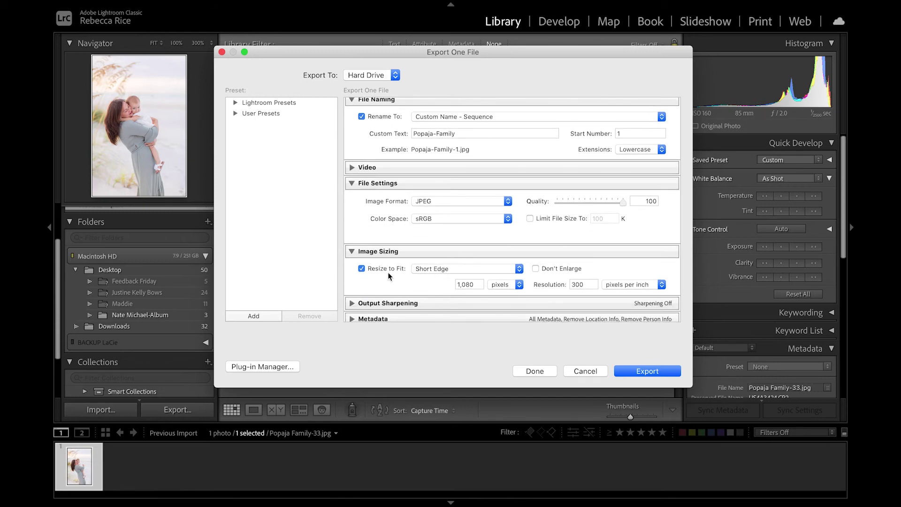
scroll(388, 269, up, 2)
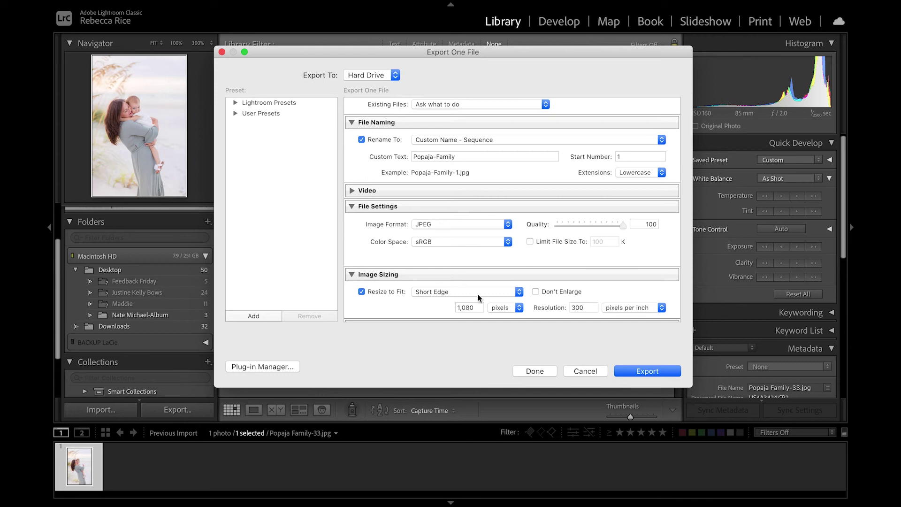
scroll(470, 302, down, 3)
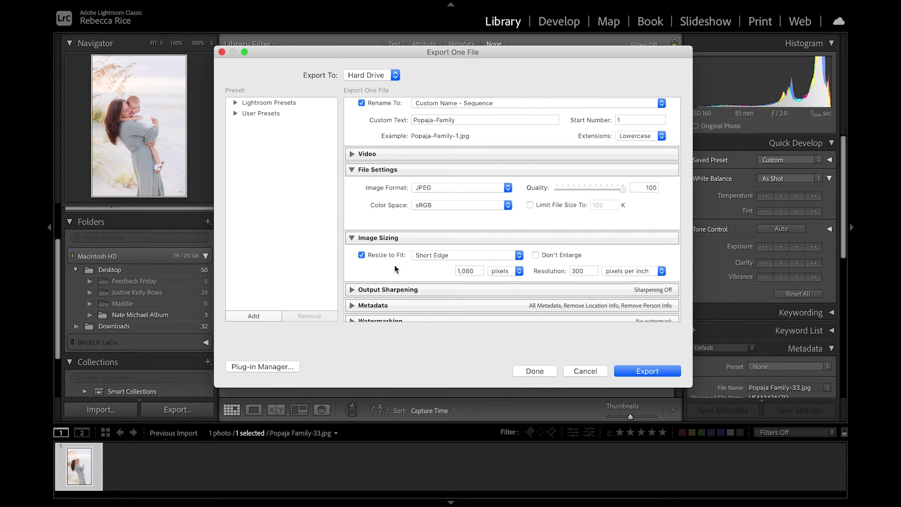
scroll(394, 265, up, 5)
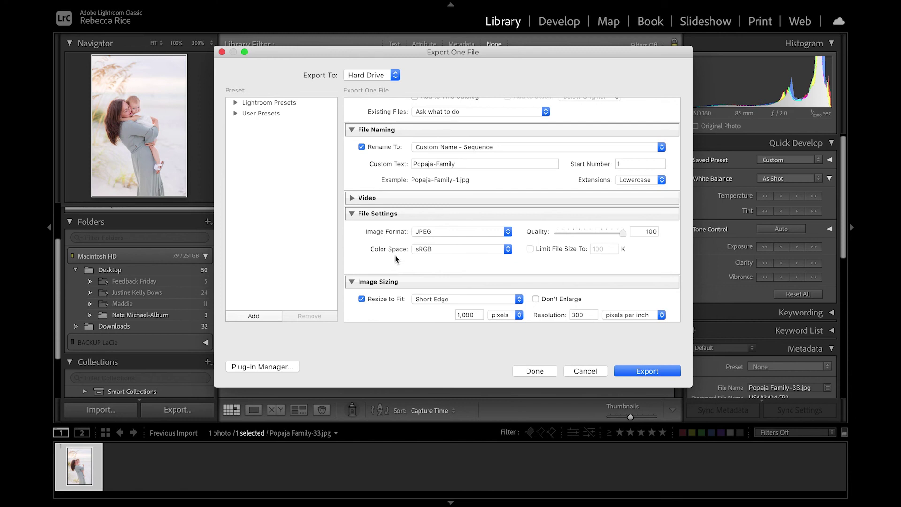
scroll(395, 257, down, 2)
scroll(396, 257, down, 4)
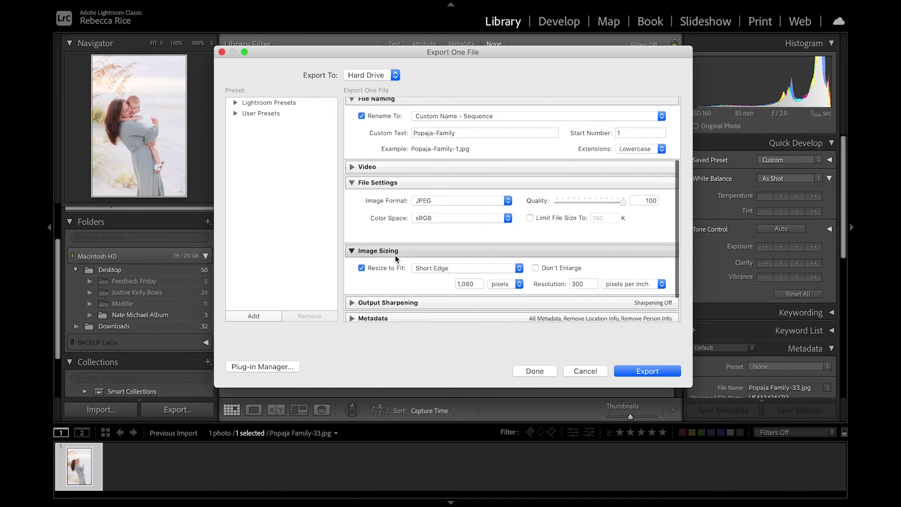
scroll(396, 257, down, 1)
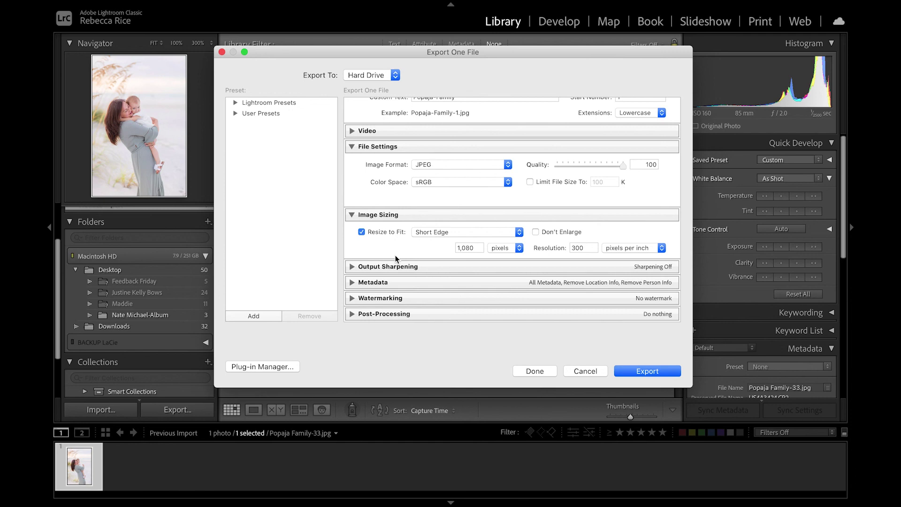
scroll(395, 255, up, 10)
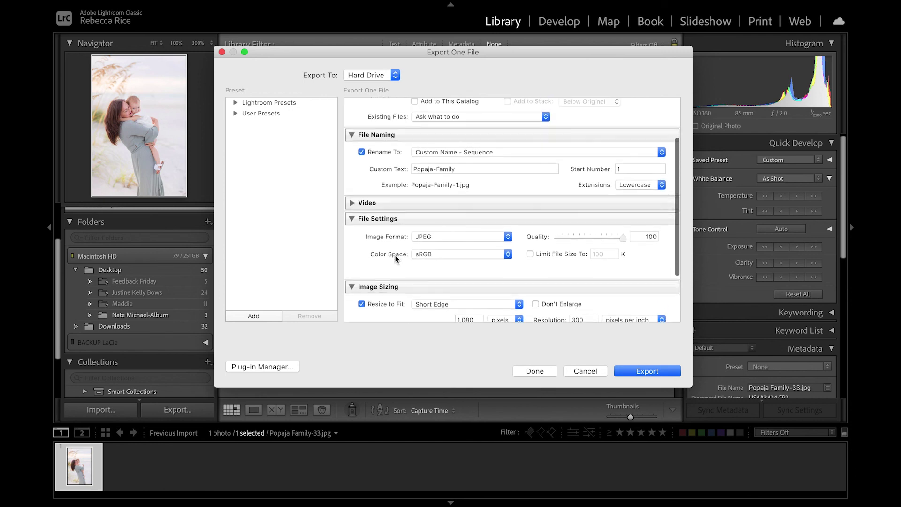
scroll(395, 255, up, 3)
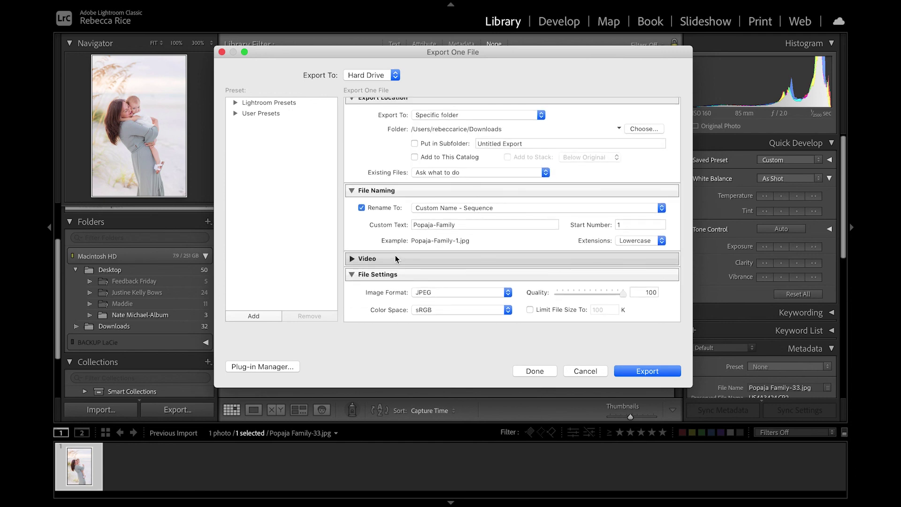